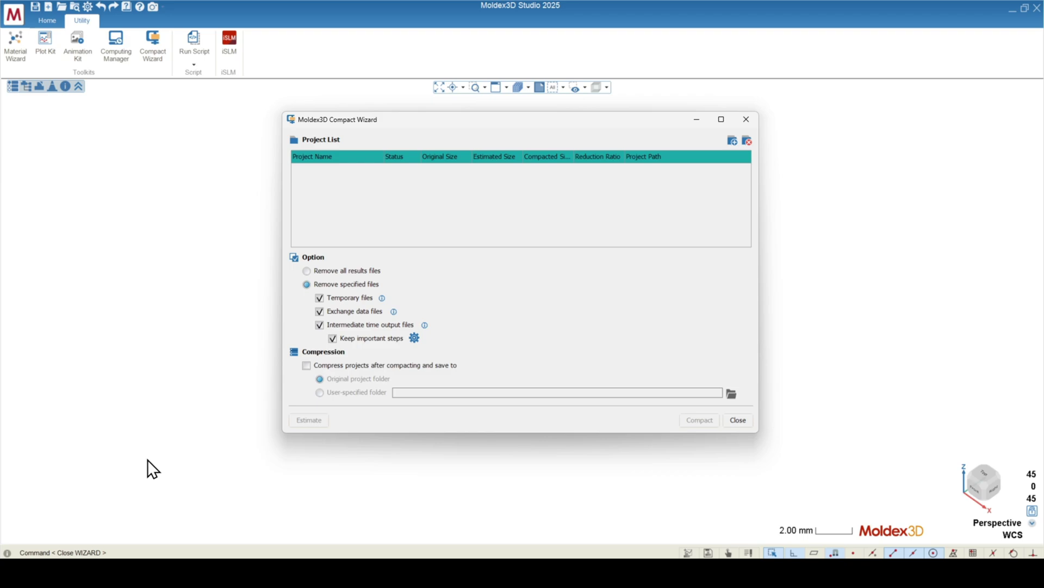
- Search Windows for "compact wizard plus" and open the Moldex3D Compact Wizard
key("super")
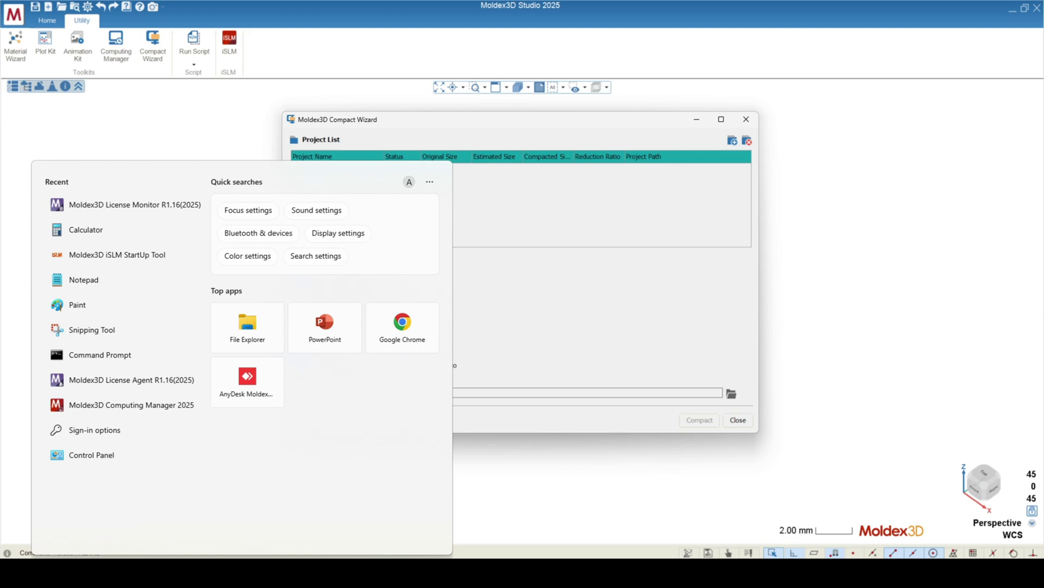
type("compact wizard plus")
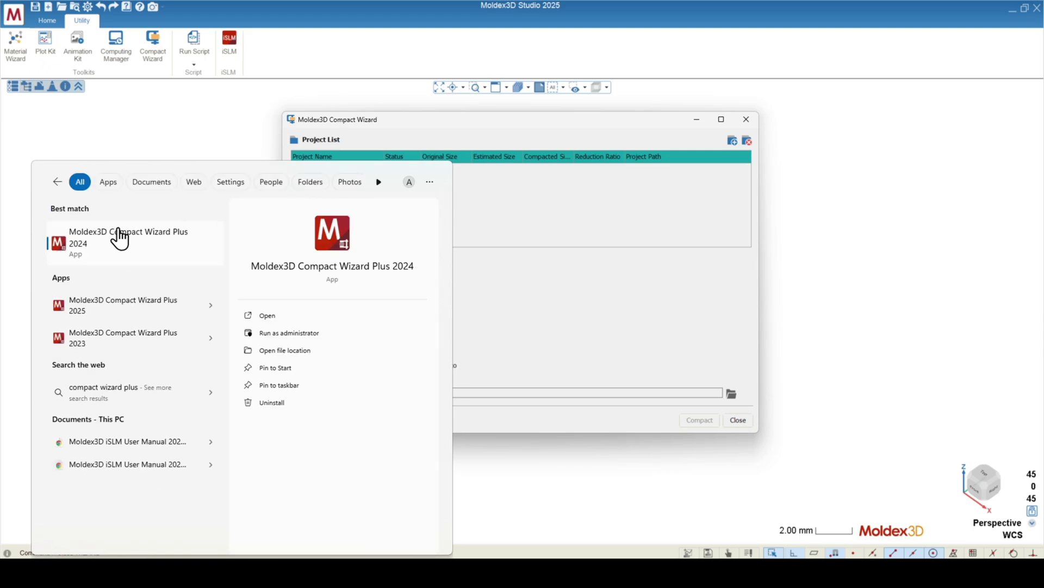
left_click(157, 112)
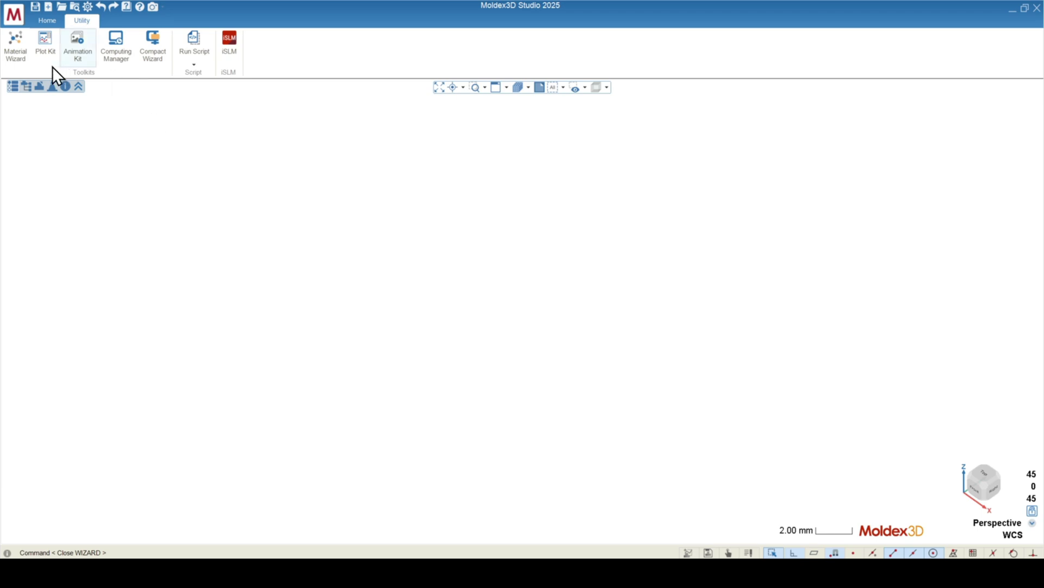
left_click(628, 570)
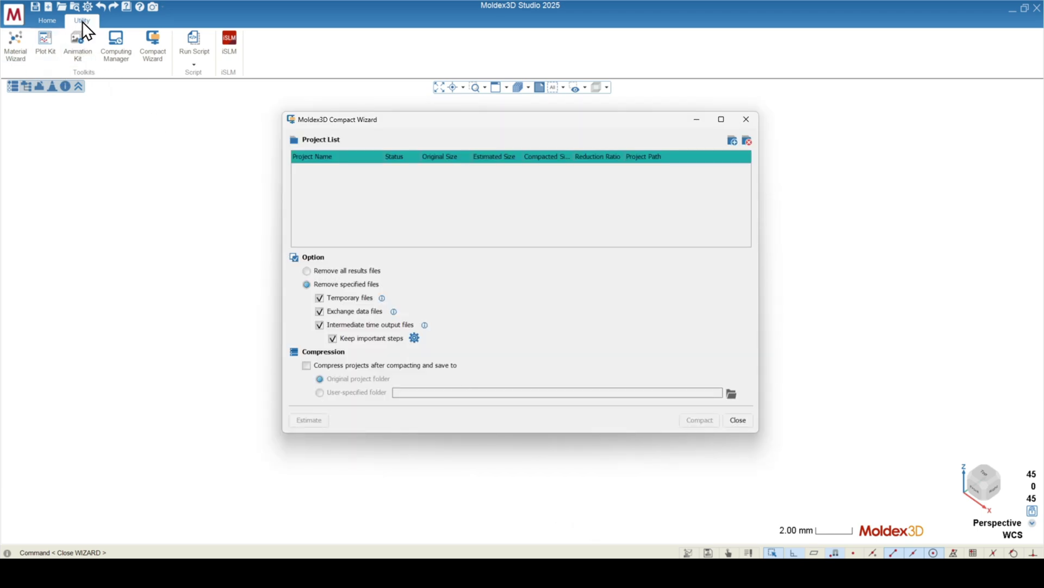
left_click(154, 61)
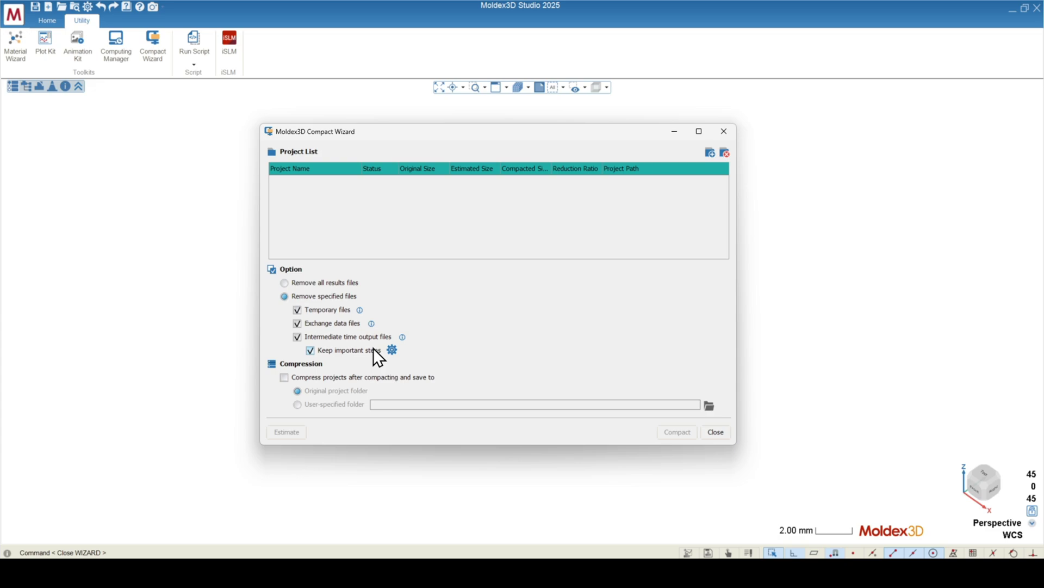
- Review the time-step settings for keeping important steps and exclude intermediate time output files from the removal
left_click(391, 350)
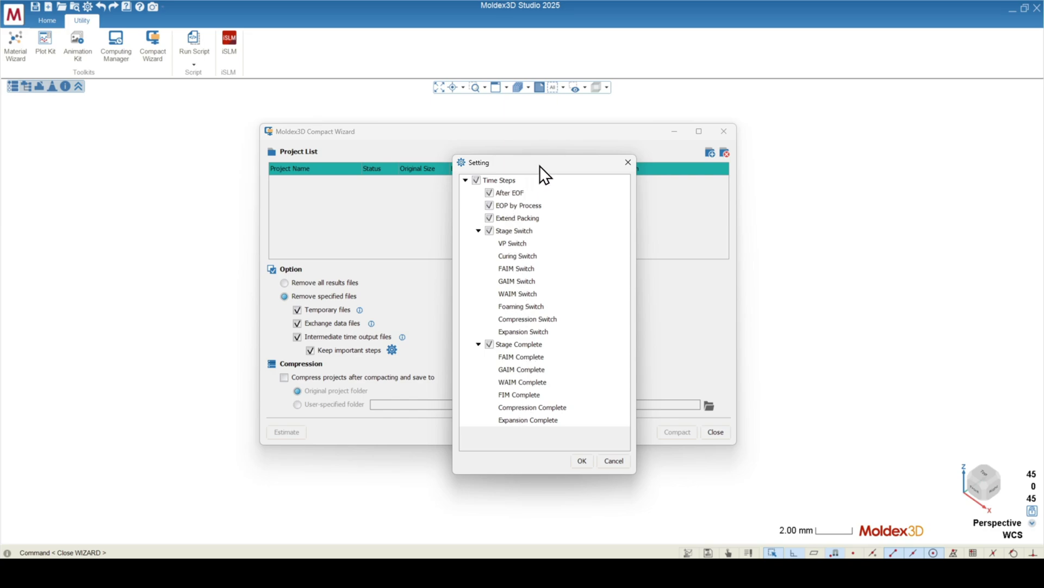
left_click(627, 162)
left_click(297, 337)
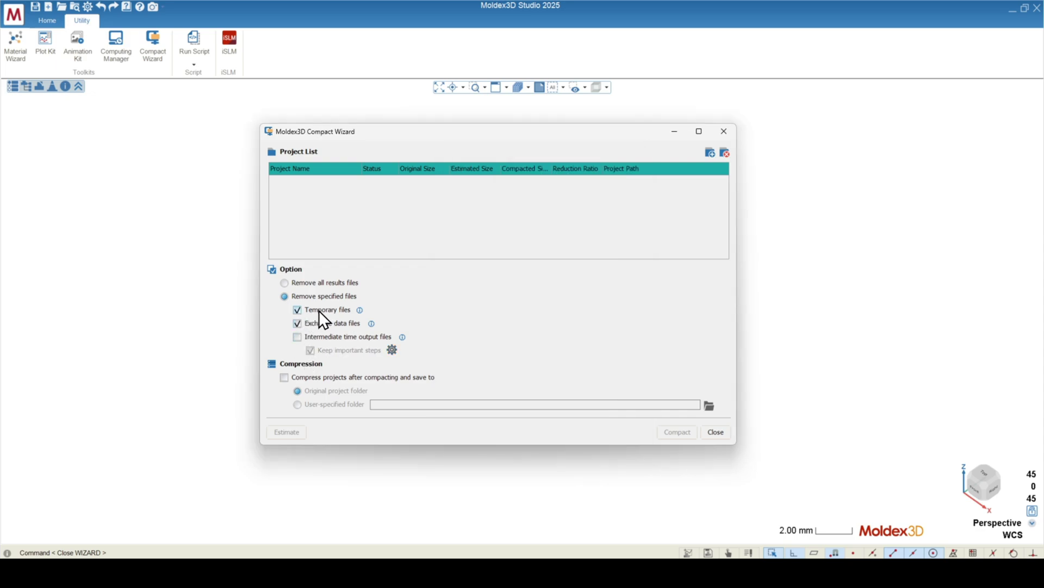
left_click(339, 339)
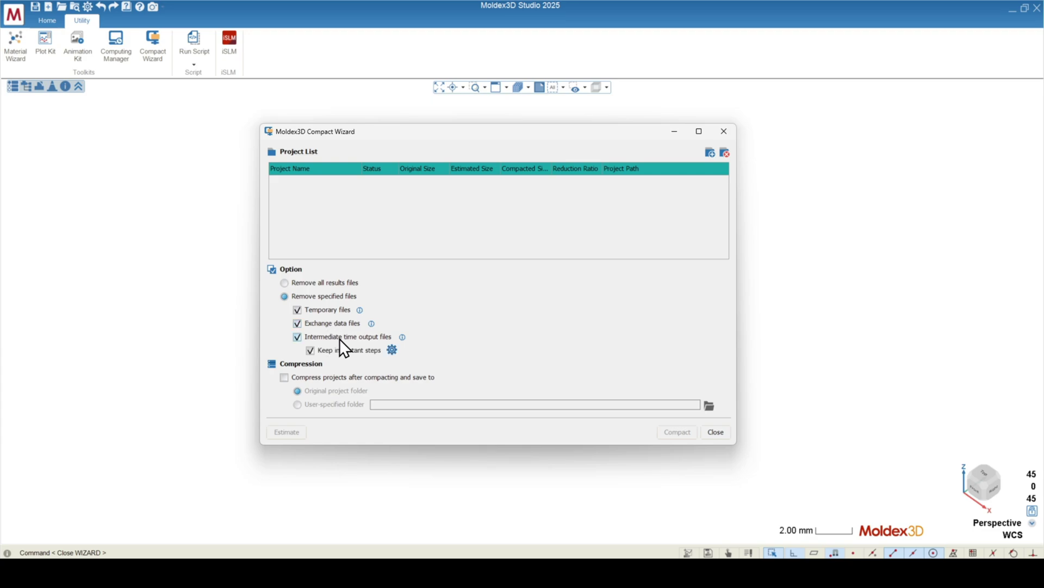
left_click(298, 337)
- Add the project Consumer.mrm from the Consumer 2025 folder to the project list
left_click(711, 153)
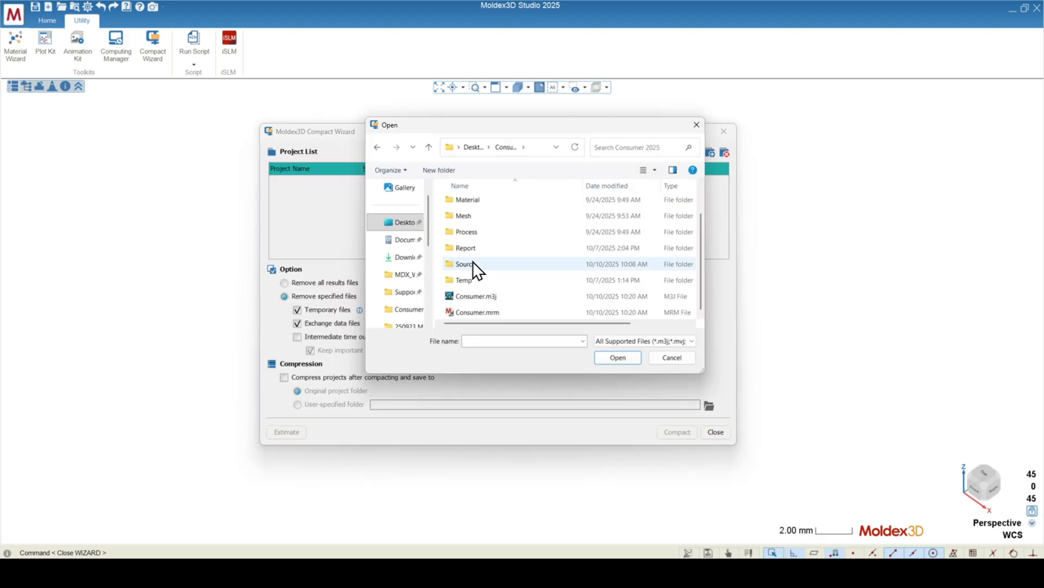
left_click_drag(560, 126, 470, 193)
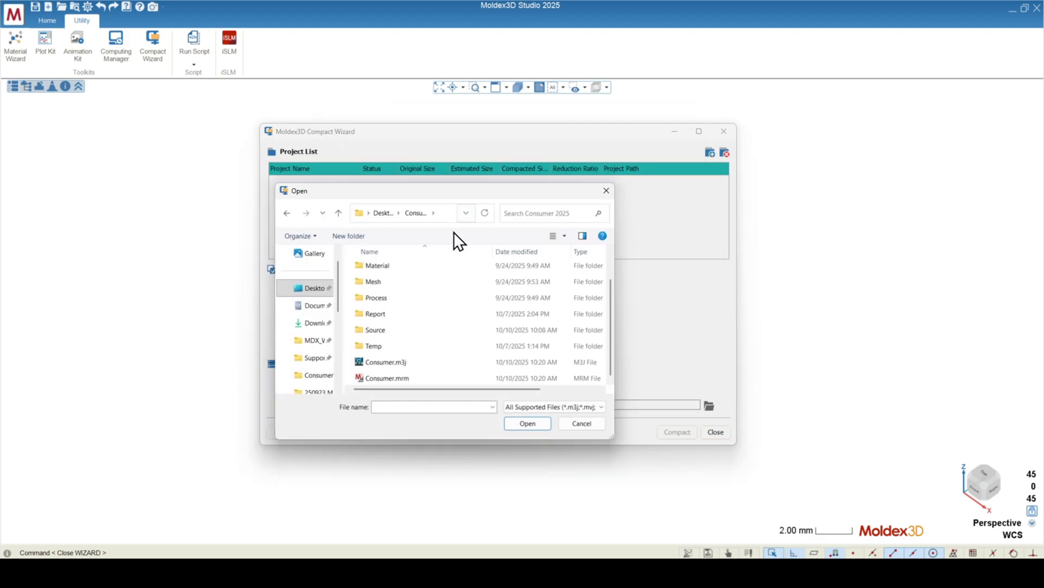
double_click(399, 378)
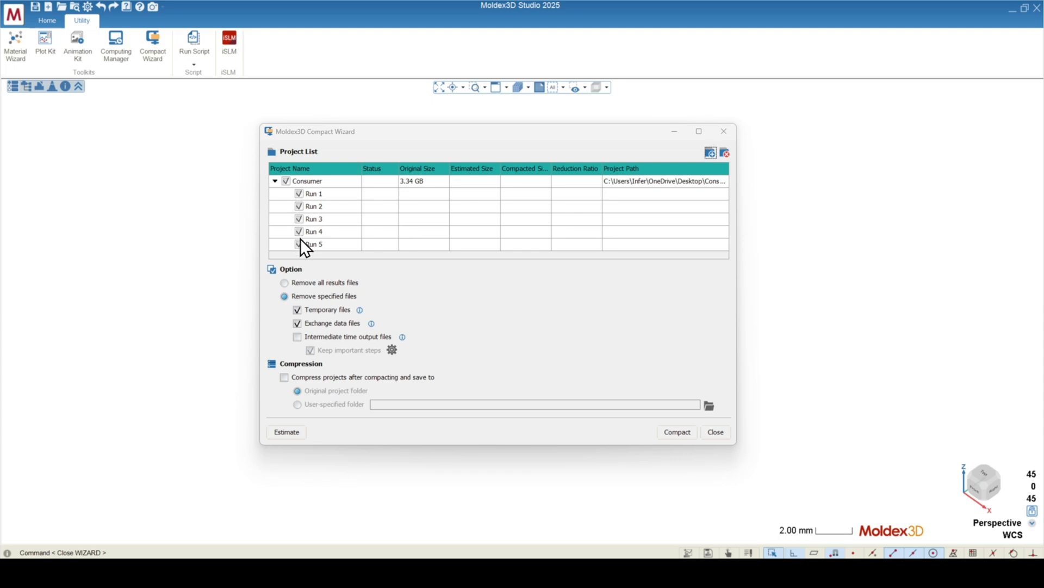
- Exclude Run 3, Run 4 and Run 5 of the Consumer project from compacting, and include them again
left_click(302, 243)
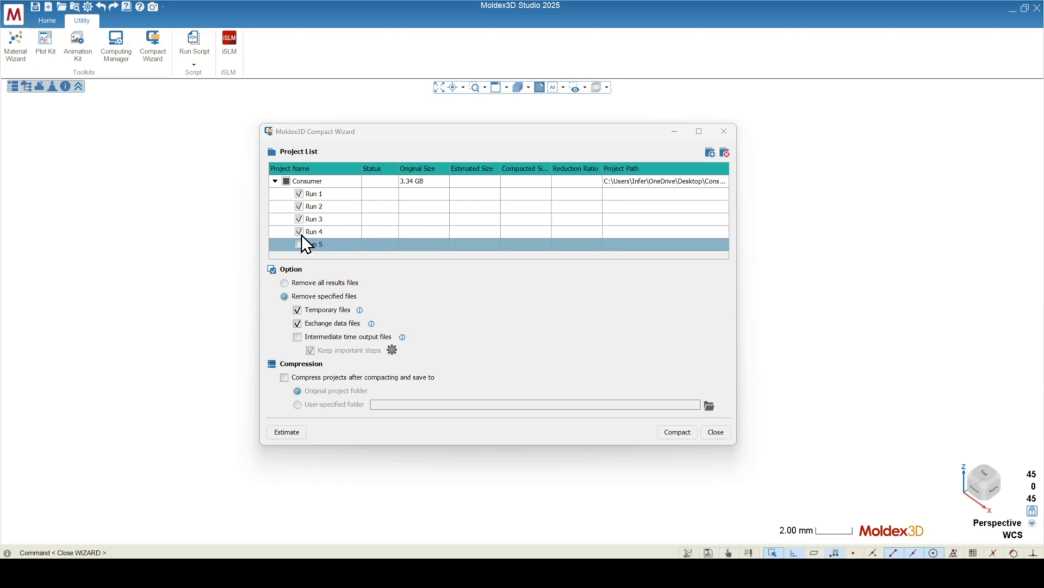
left_click(302, 234)
left_click(301, 221)
left_click(298, 231)
left_click(300, 219)
left_click(299, 243)
- Estimate the Consumer project's compacted size without and with removal of intermediate time output files, and collapse its run list
left_click(283, 432)
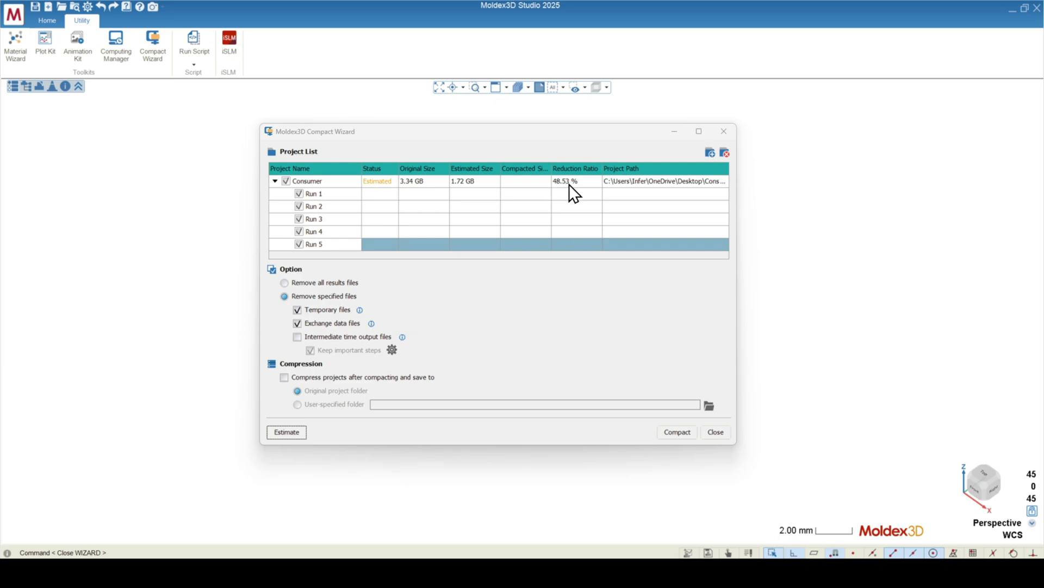
left_click(297, 337)
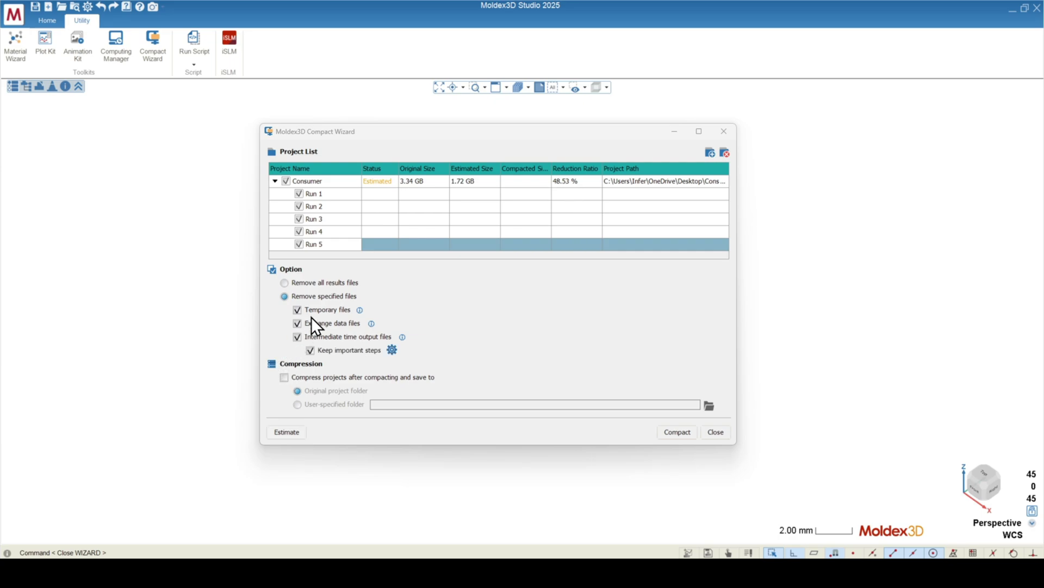
left_click(288, 433)
left_click(275, 181)
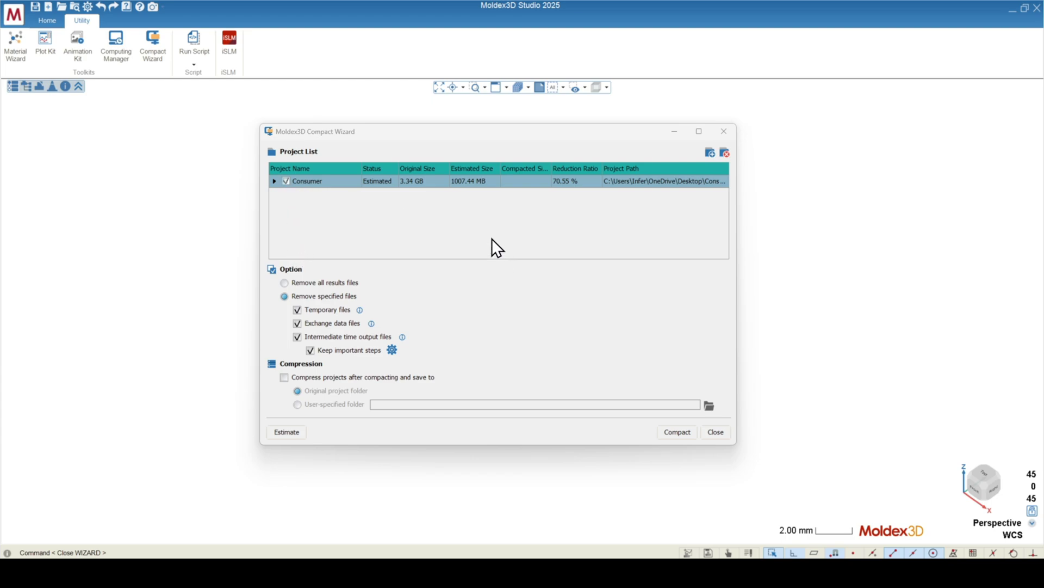
- Add the Automotive project from the Automotive folder to the project list
left_click(710, 153)
left_click_drag(426, 149, 391, 155)
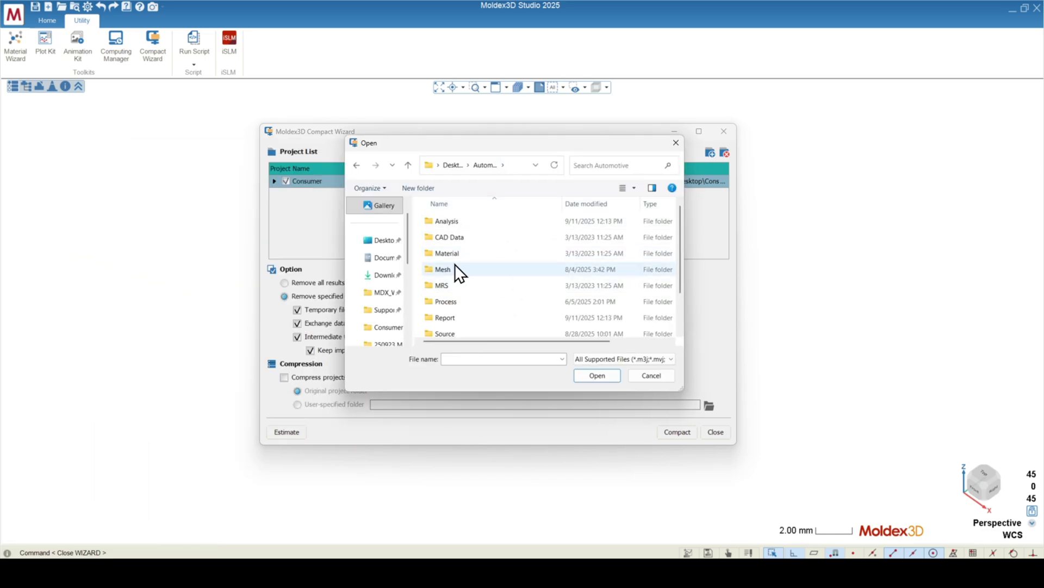
scroll(450, 272, "down", 1)
double_click(454, 326)
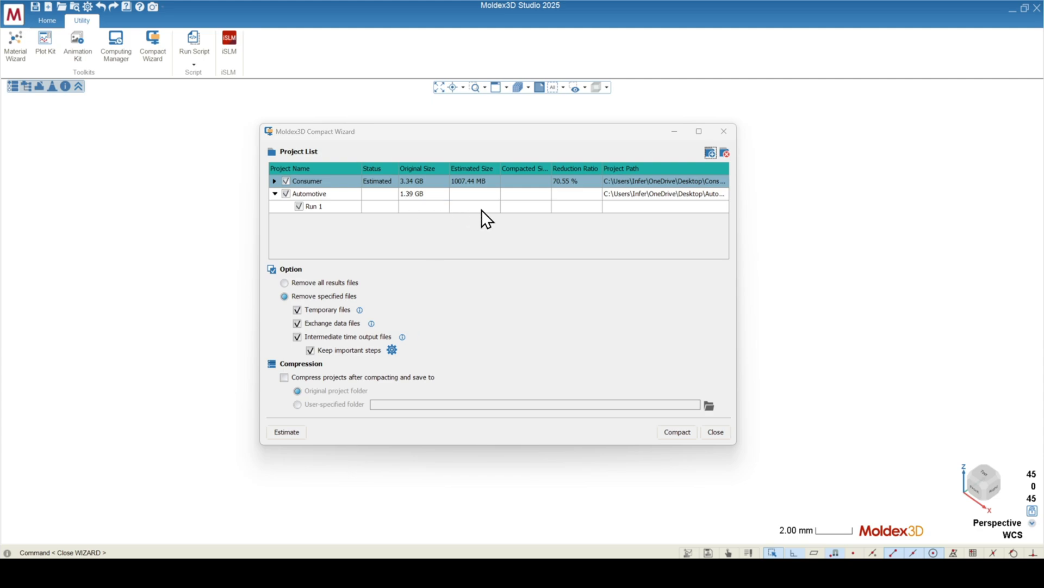
- Estimate the Automotive project's compacted size and remove that project from the list
left_click(419, 195)
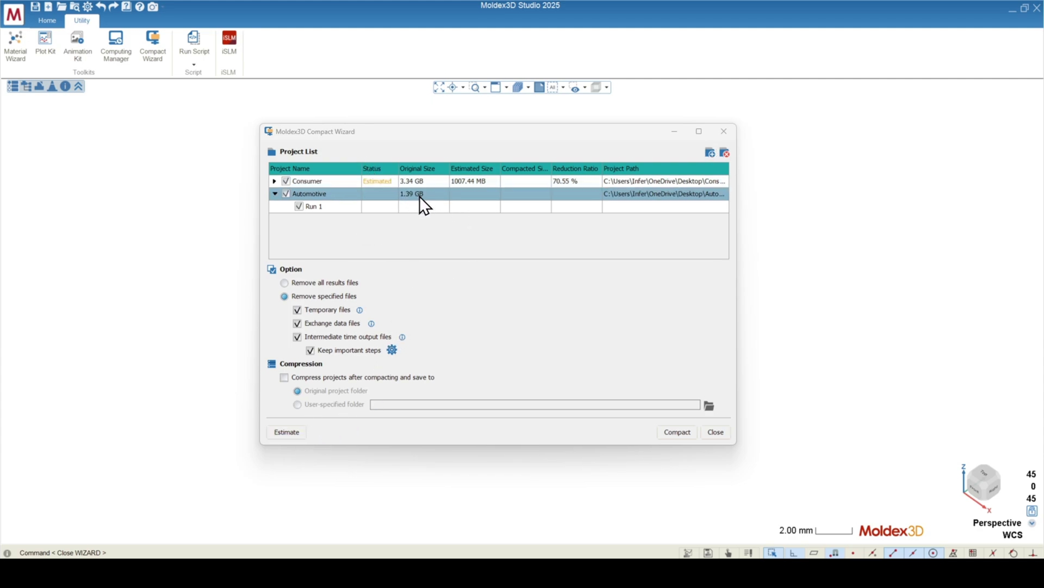
left_click(284, 435)
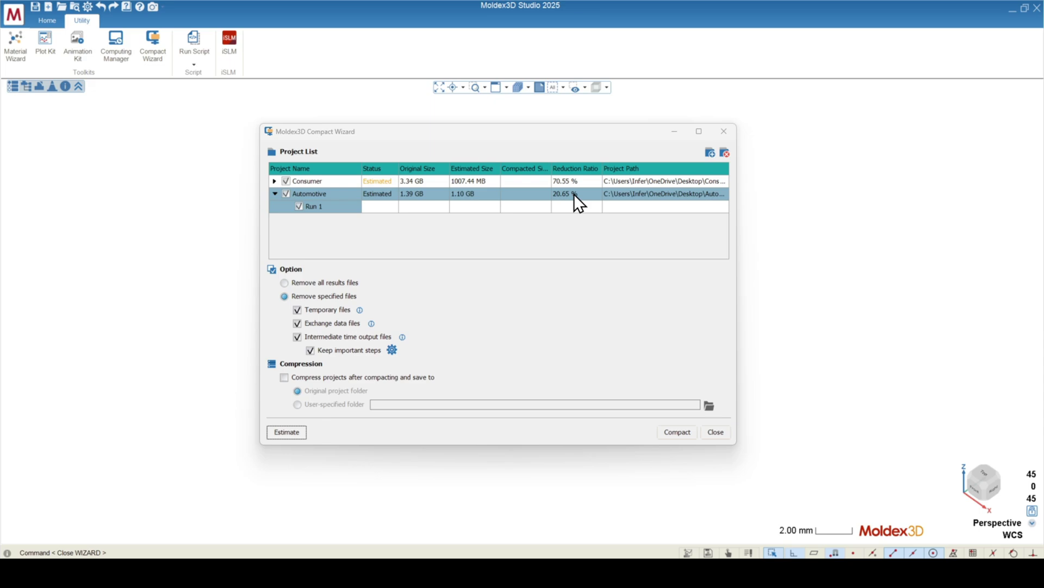
key("Delete")
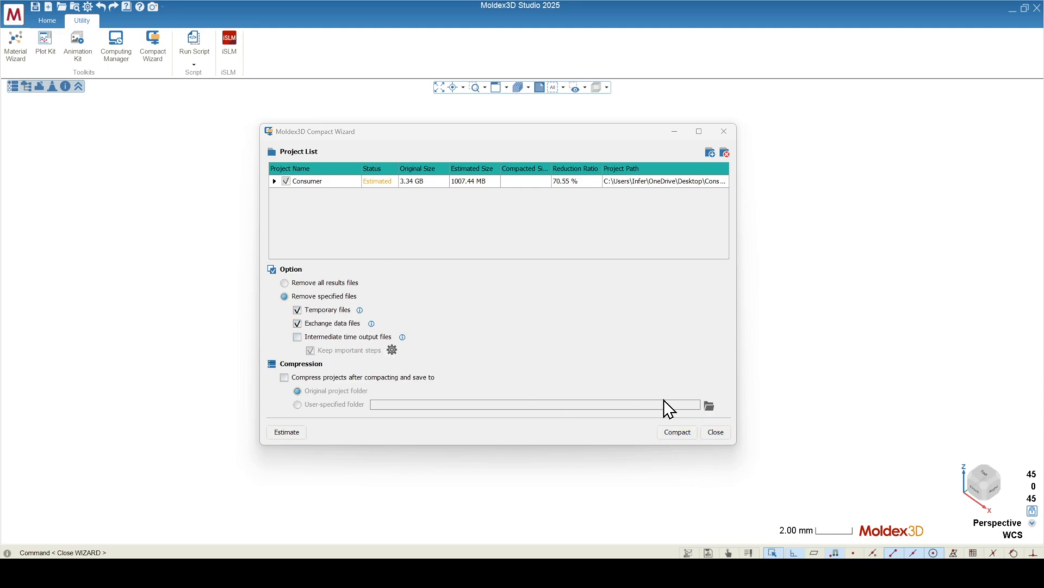
- Compact the Consumer project, removing only temporary and exchange data files, and widen the Status column
left_click(687, 434)
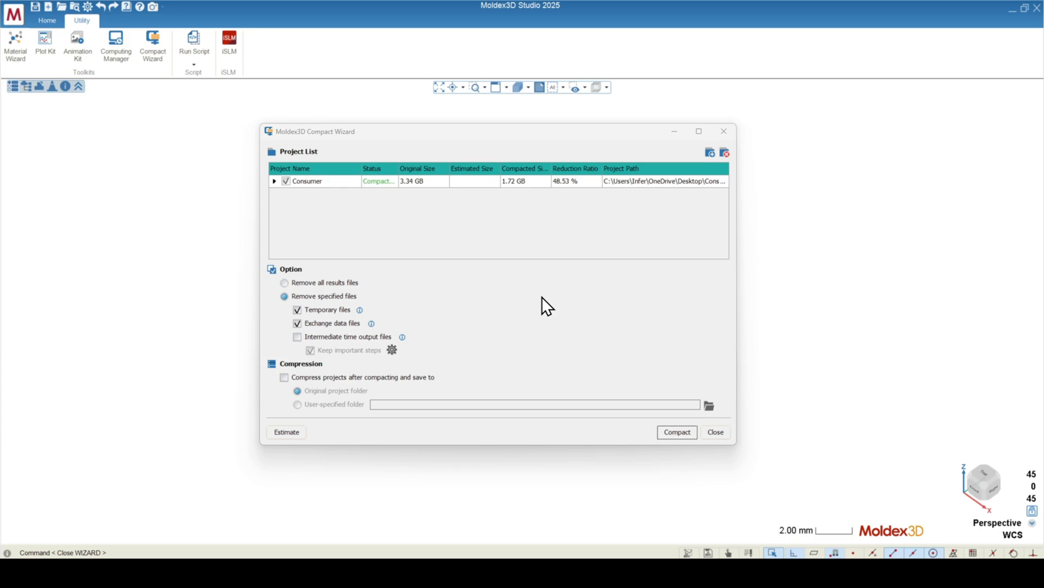
left_click_drag(397, 164, 406, 165)
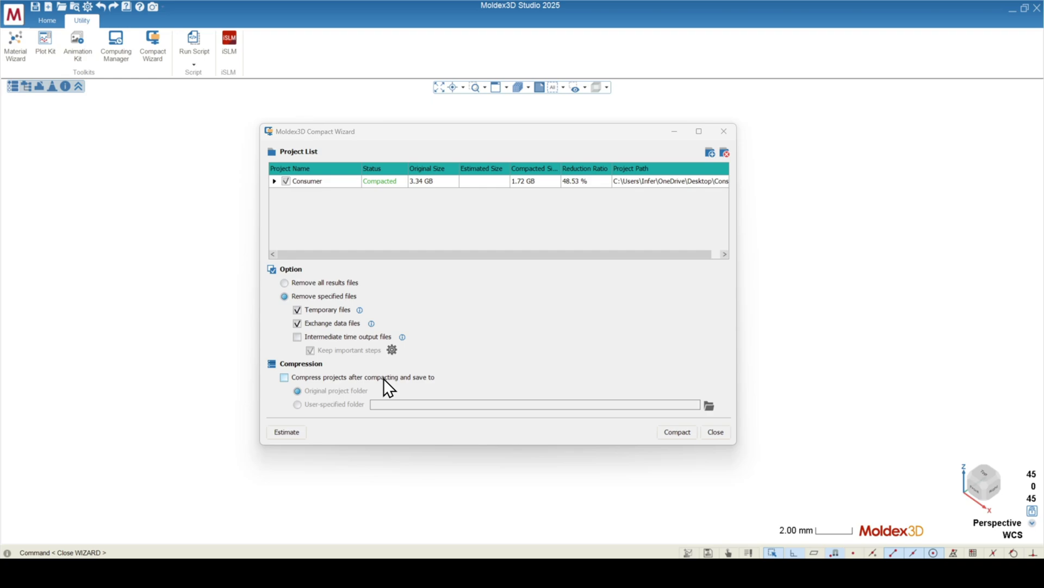
- Enable compressing projects after compacting and choose saving to a user-specified folder
left_click(284, 377)
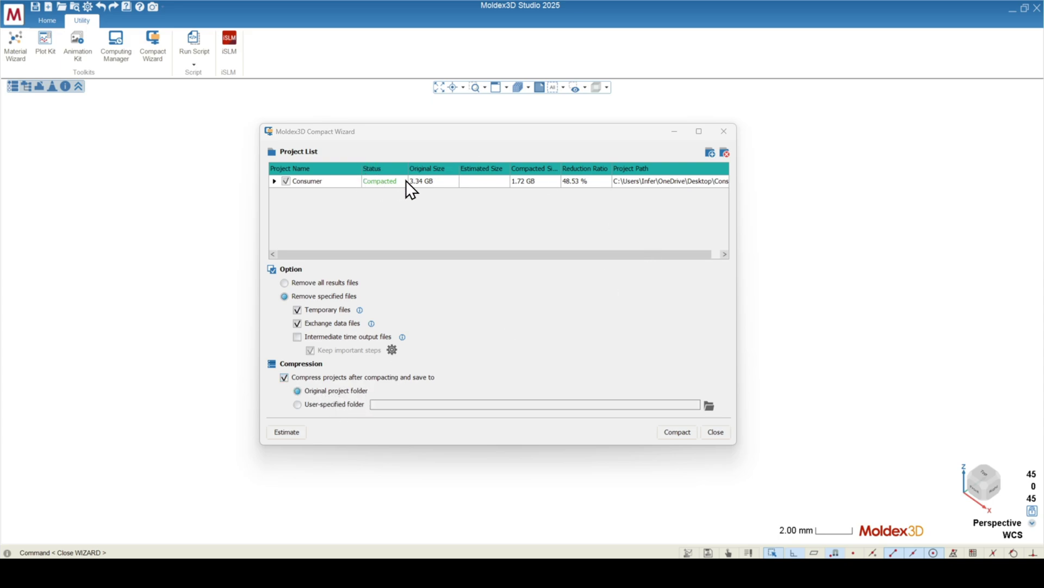
left_click(329, 403)
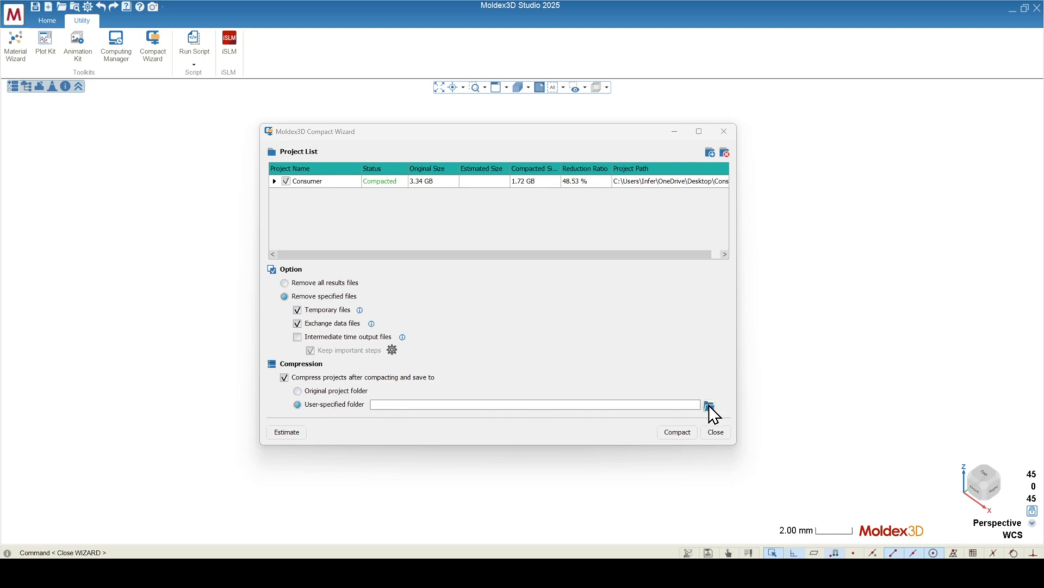